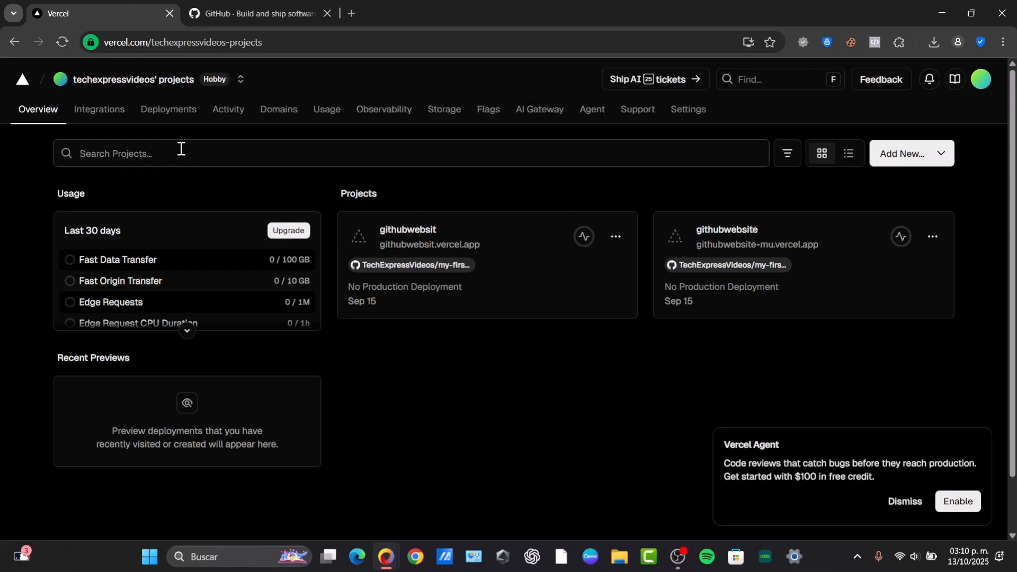
# - Check the account signed in to Vercel, switch to GitHub and sign in there with the Google account
pyautogui.click(982, 79)
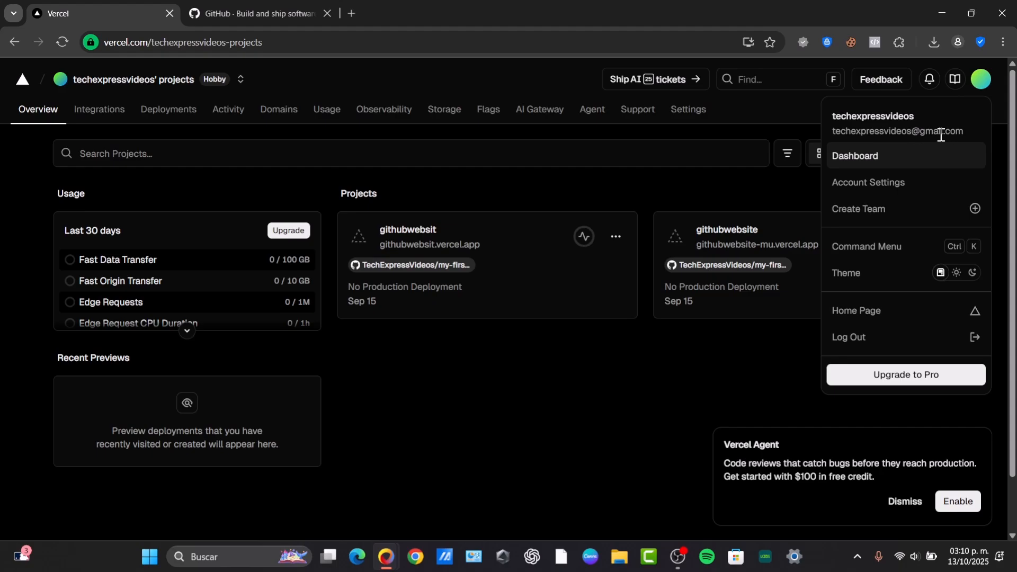
pyautogui.click(254, 13)
pyautogui.click(907, 111)
pyautogui.click(505, 353)
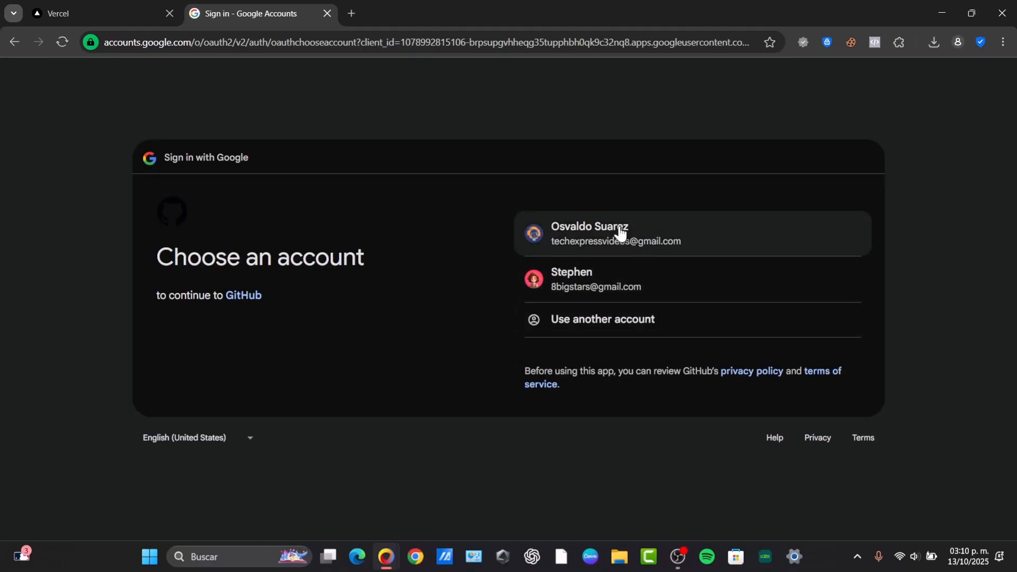
pyautogui.click(620, 231)
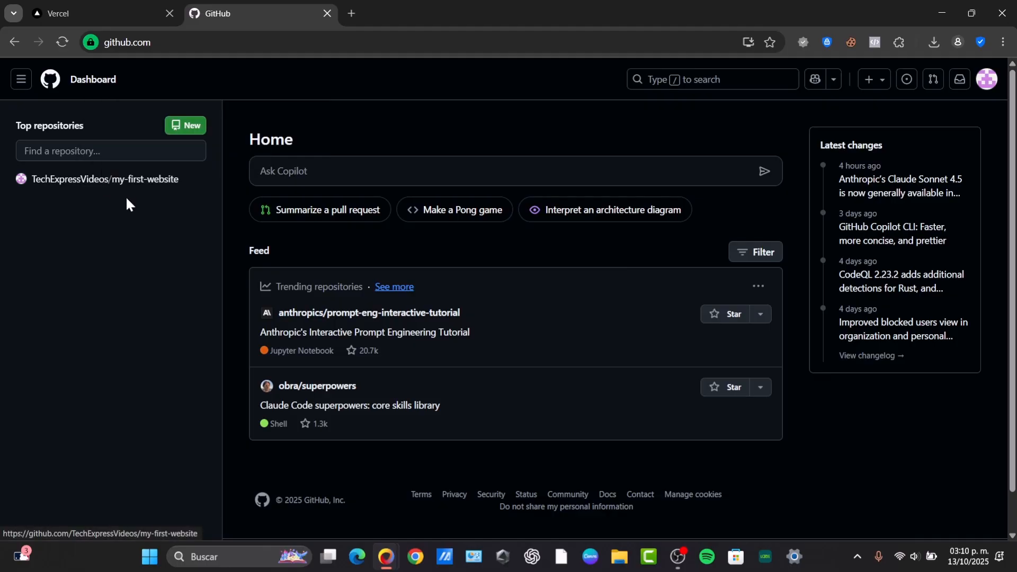
# - Return to Vercel and start adding a new project from the projects overview
pyautogui.click(104, 3)
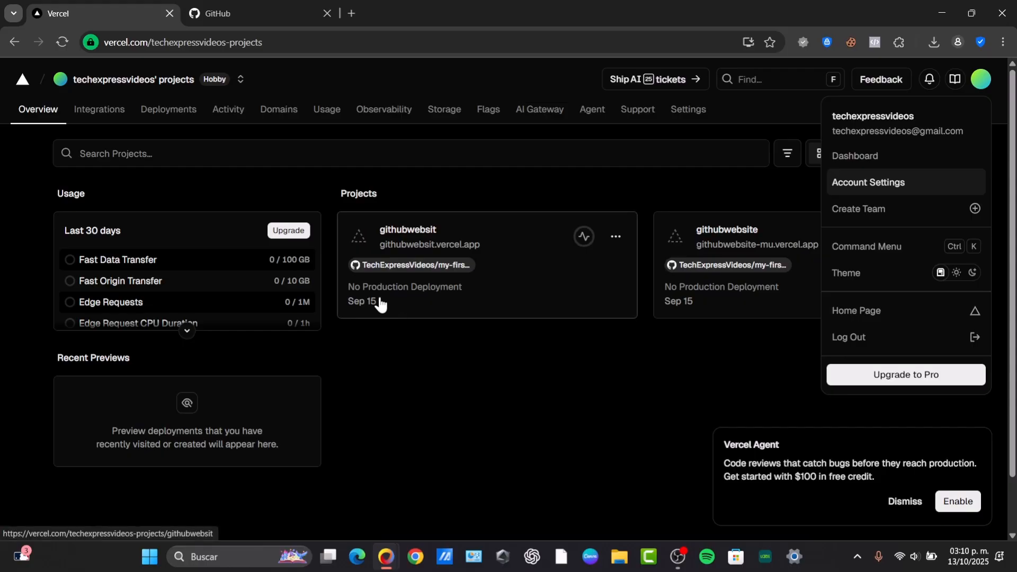
pyautogui.click(550, 418)
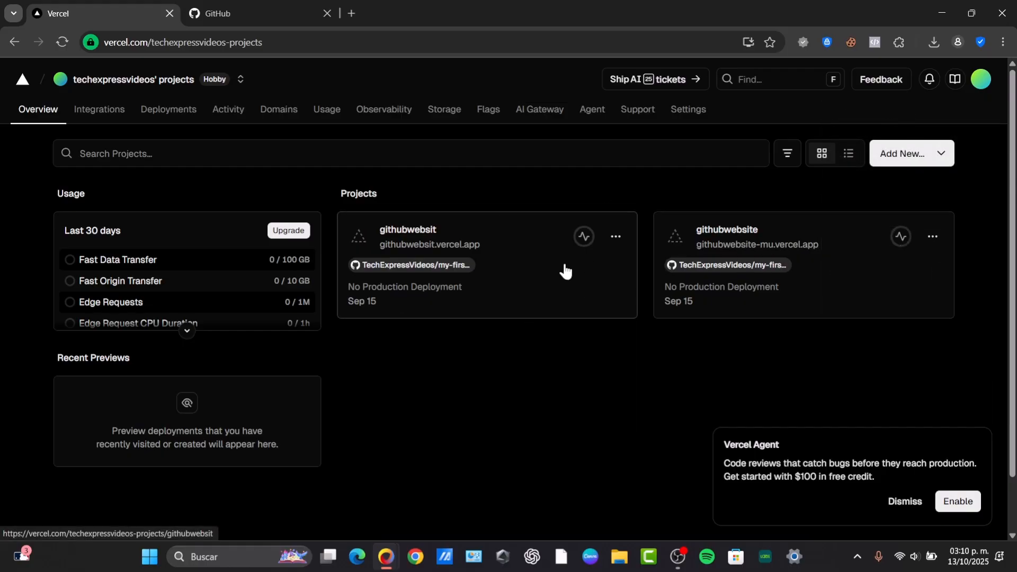
pyautogui.click(901, 163)
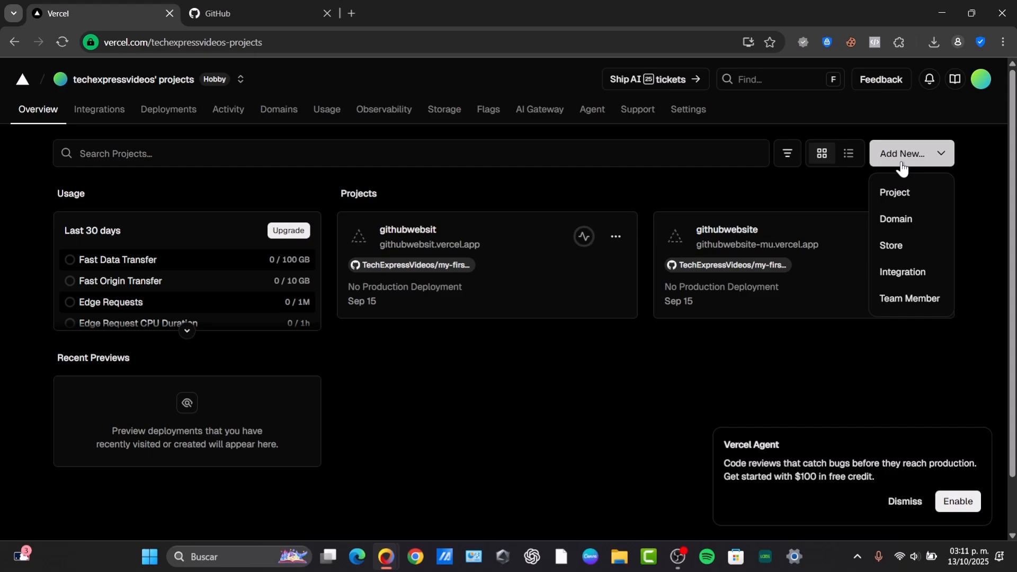
pyautogui.click(911, 193)
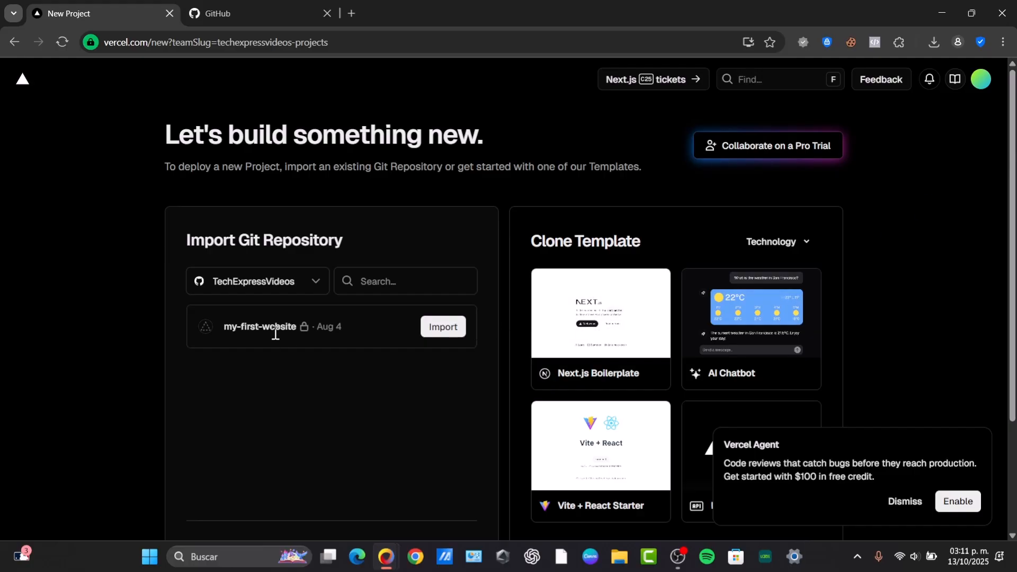
# - Choose the TechExpressVideos Git account, checking it against the GitHub profile, and import the my-first-website repository
pyautogui.click(285, 286)
pyautogui.click(380, 394)
pyautogui.click(281, 281)
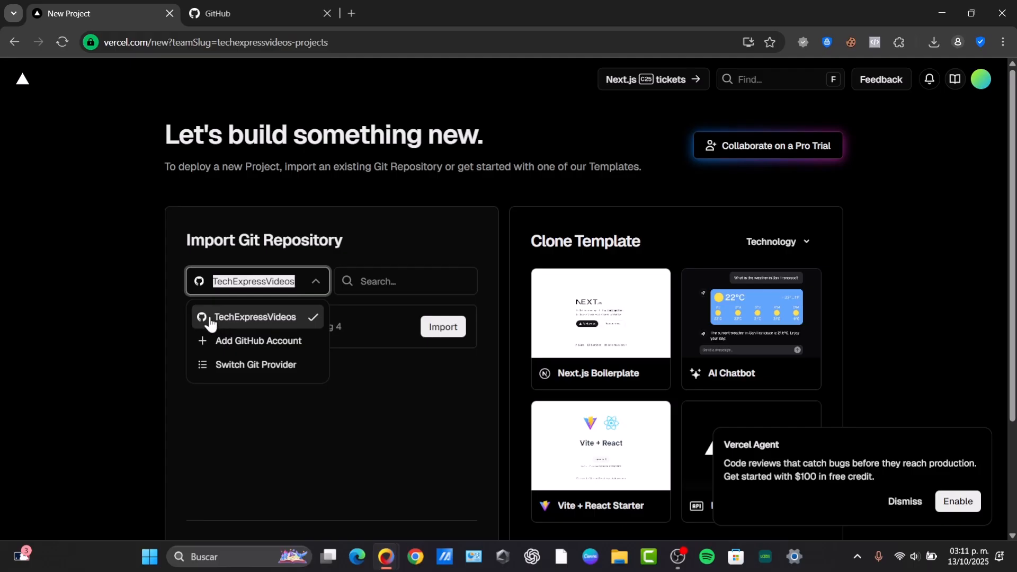
pyautogui.click(214, 13)
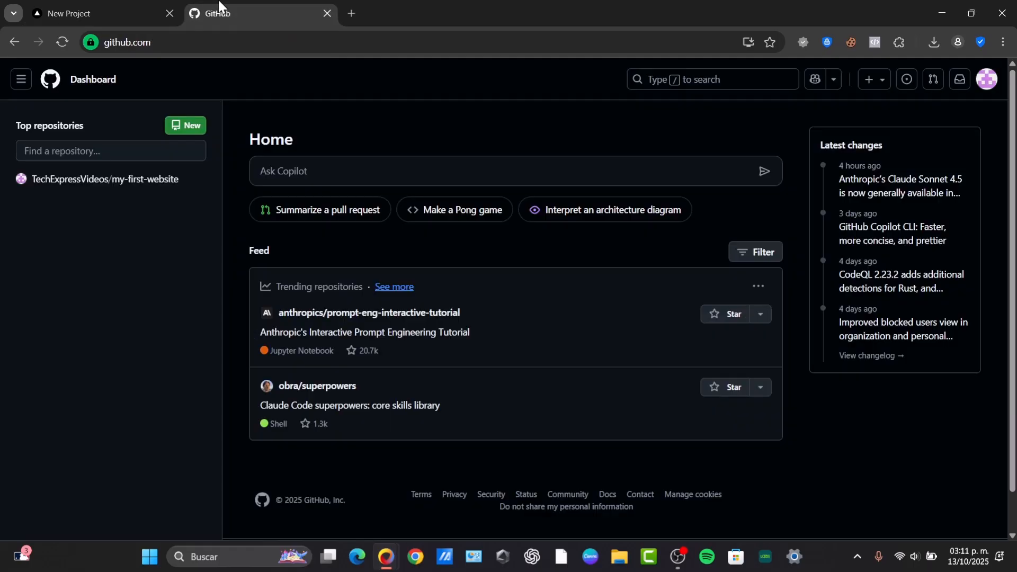
pyautogui.click(988, 79)
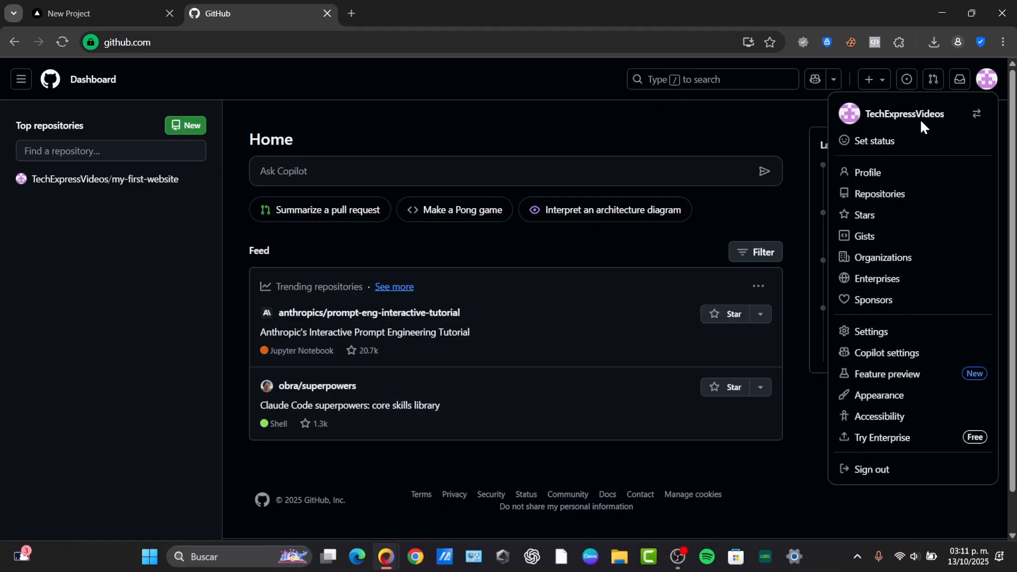
pyautogui.click(98, 9)
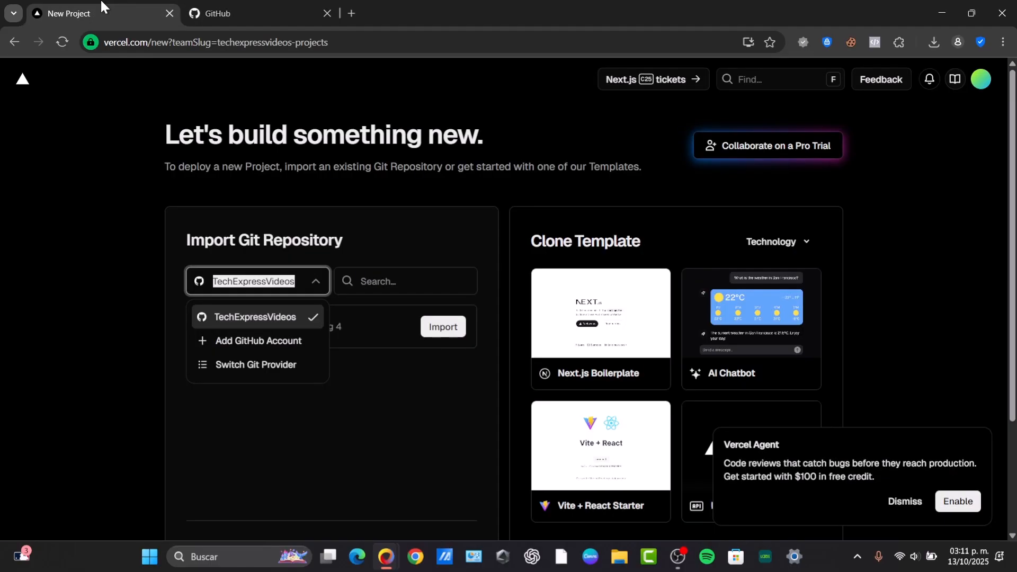
pyautogui.click(259, 319)
pyautogui.click(432, 333)
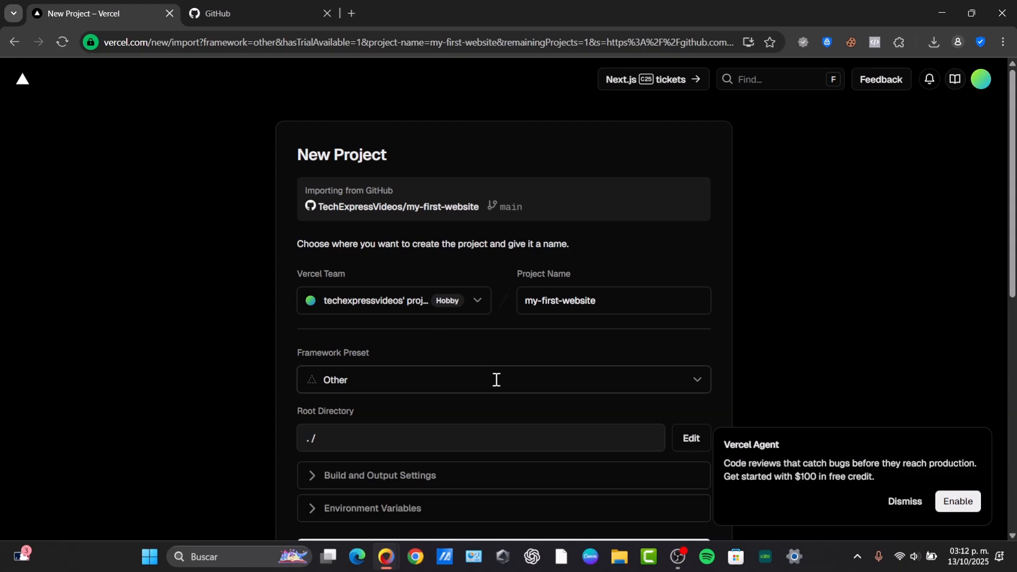
# - Review the project settings, expand the environment variables, try to deploy my-first-website and dismiss the notification
pyautogui.scroll(-3, 495, 379)
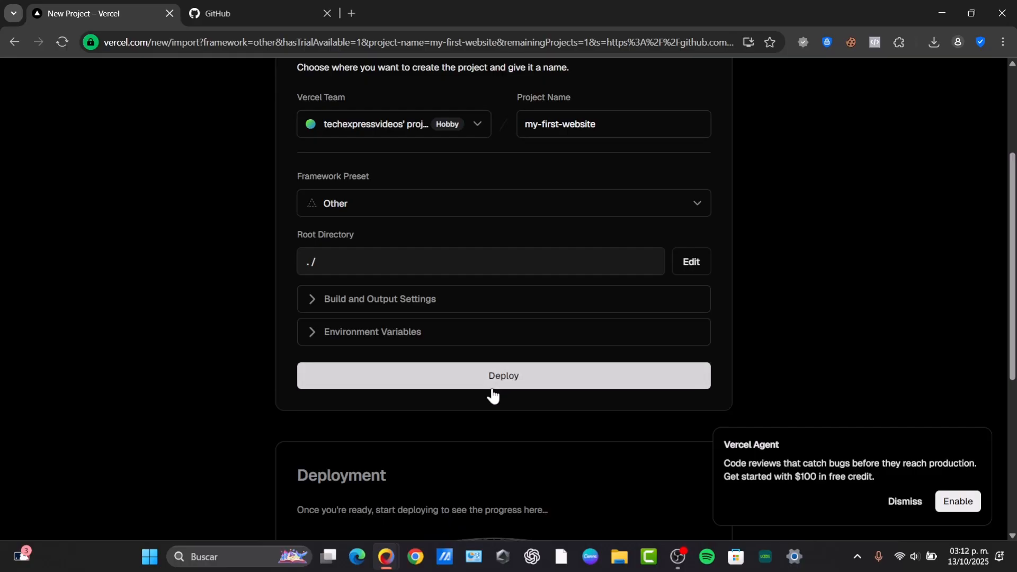
pyautogui.scroll(3, 485, 387)
pyautogui.scroll(-9, 480, 384)
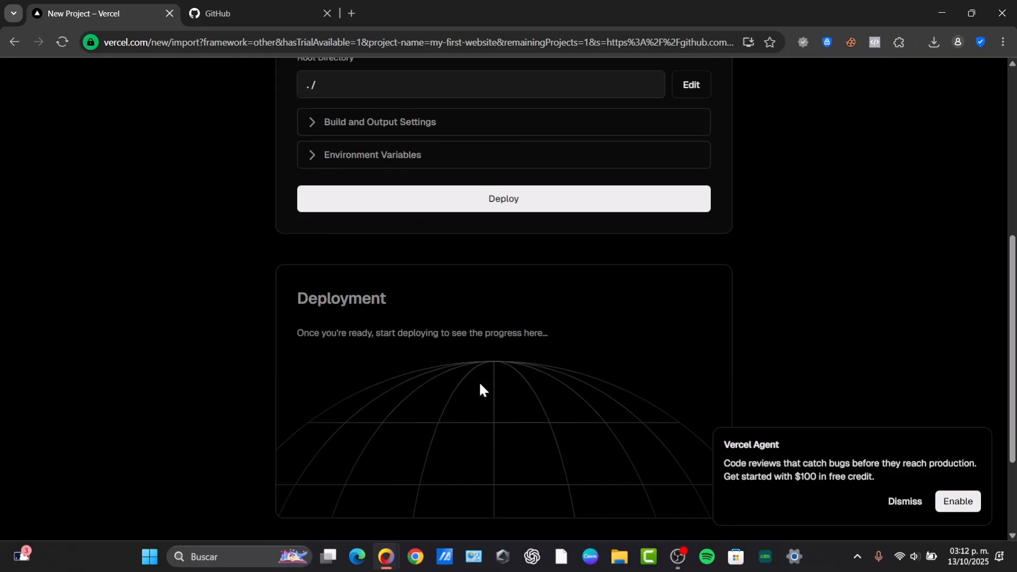
pyautogui.scroll(3, 479, 381)
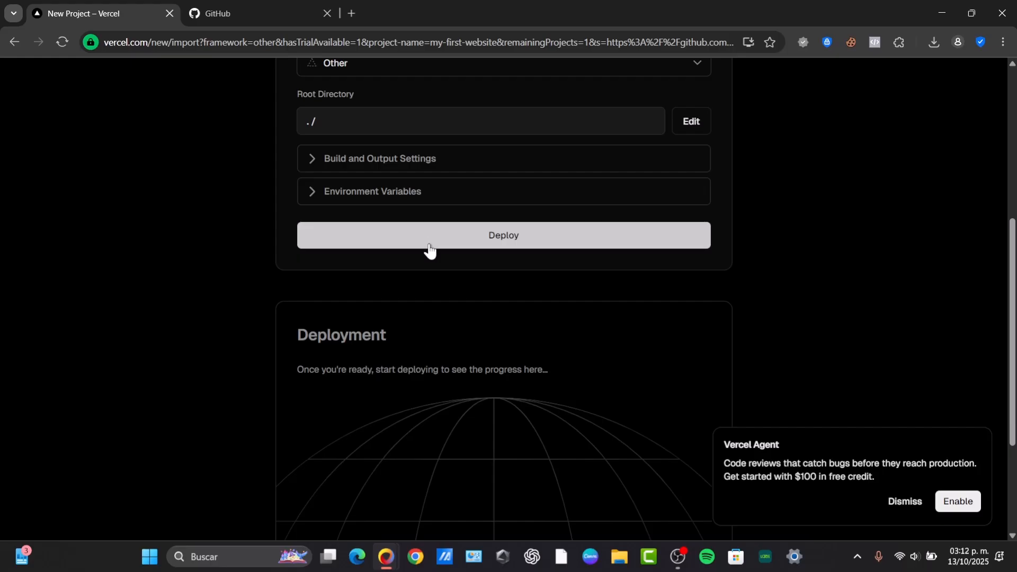
pyautogui.click(393, 192)
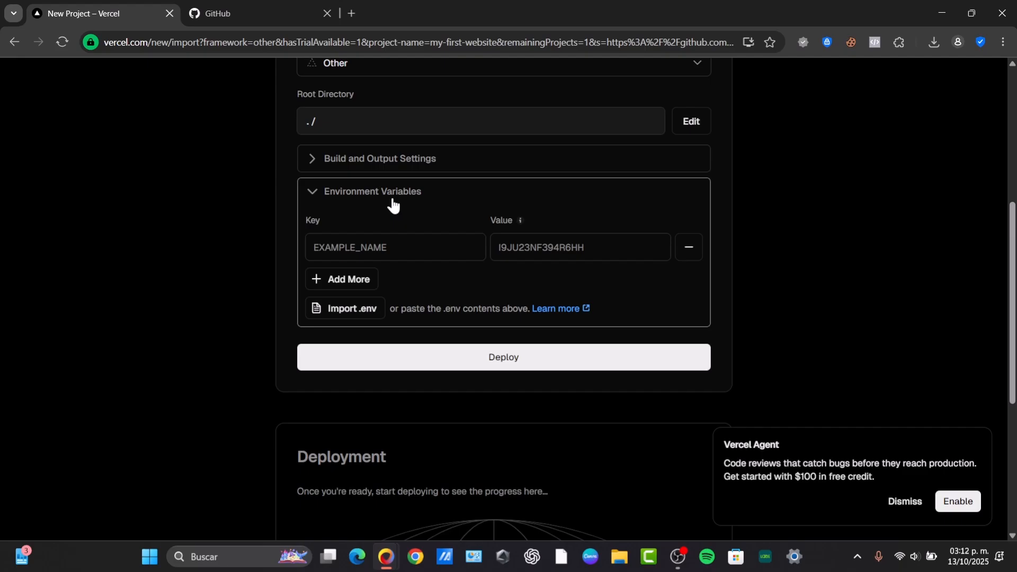
pyautogui.click(443, 361)
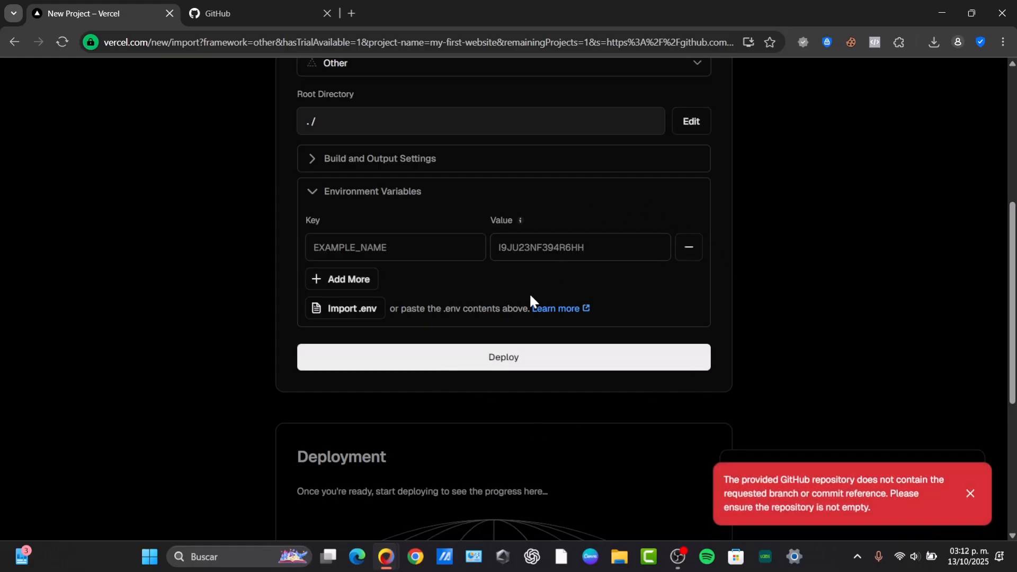
pyautogui.click(896, 502)
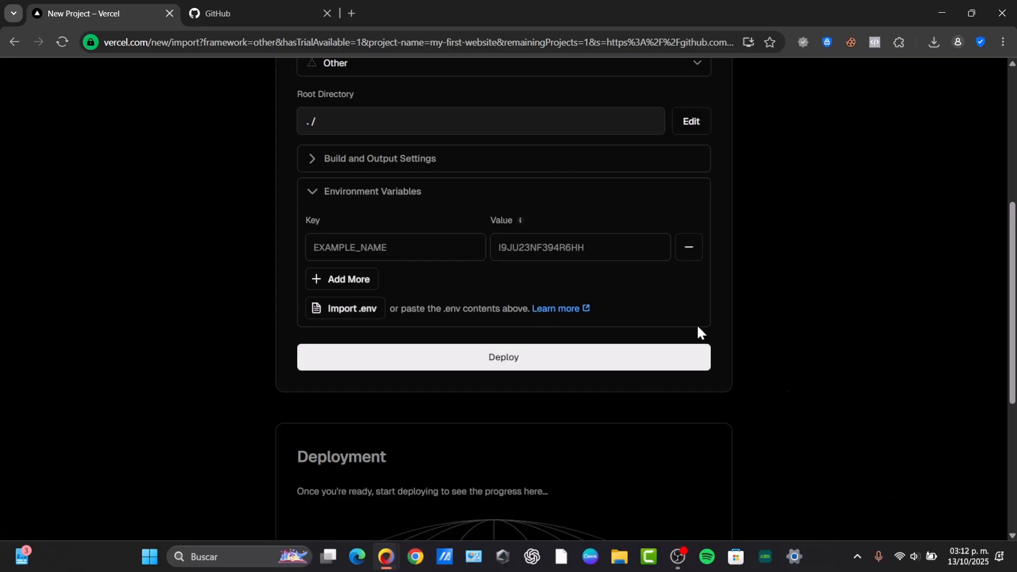
# - Switch to GitHub, have Copilot make a Pong game from its suggested prompt, and review the generated files
pyautogui.scroll(5, 506, 382)
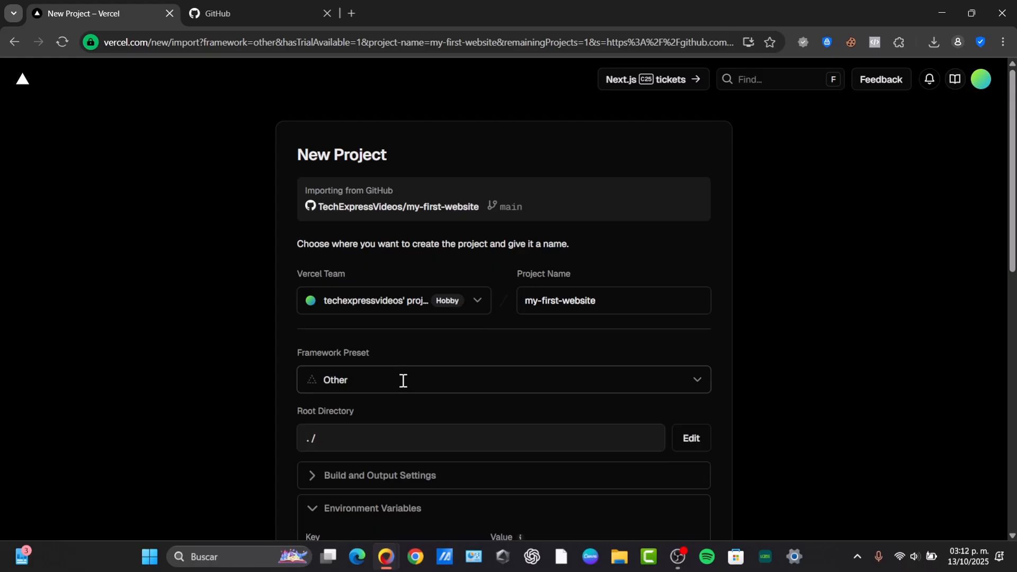
pyautogui.click(265, 12)
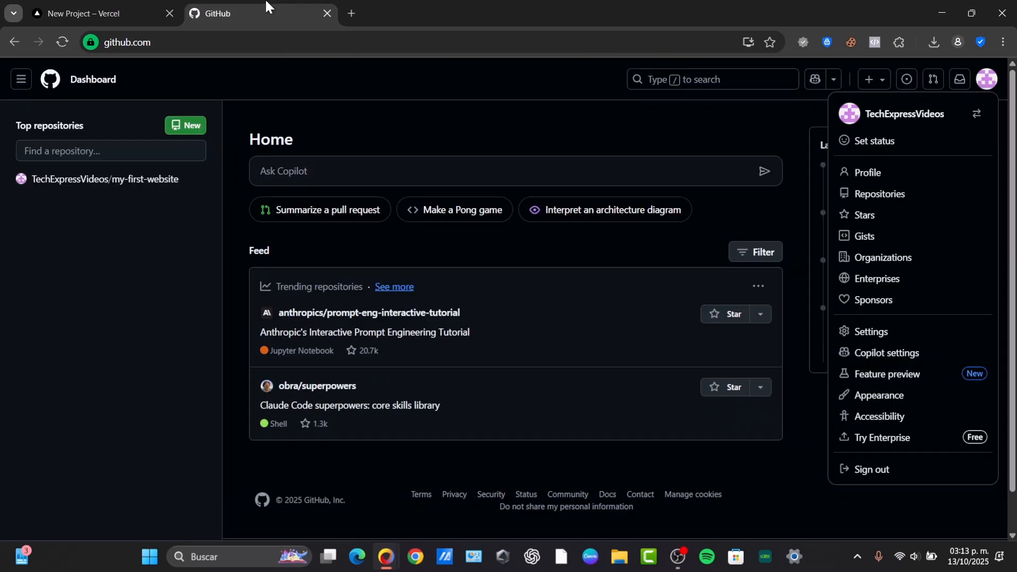
pyautogui.click(475, 209)
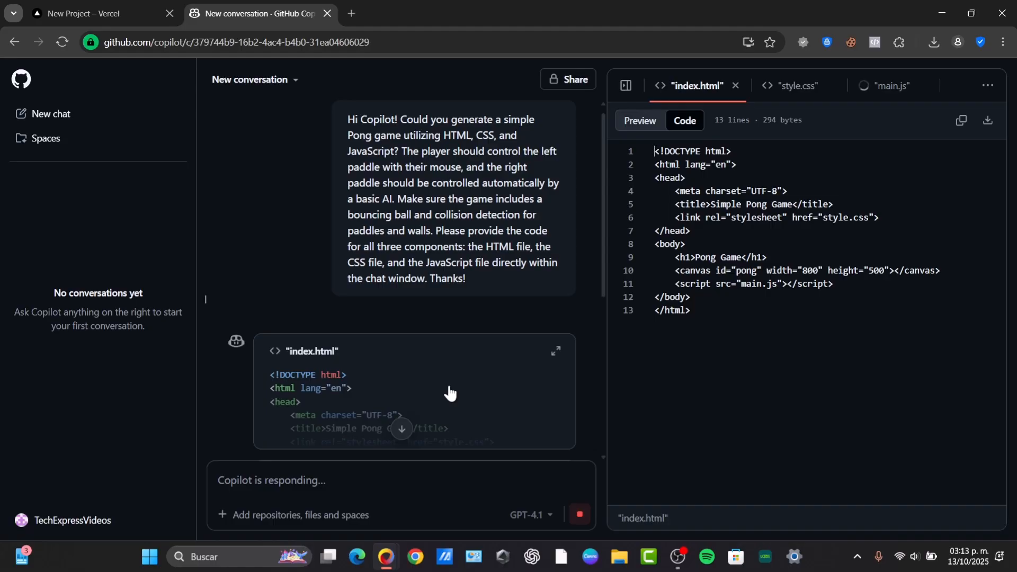
pyautogui.scroll(-6, 445, 392)
pyautogui.scroll(-3, 569, 326)
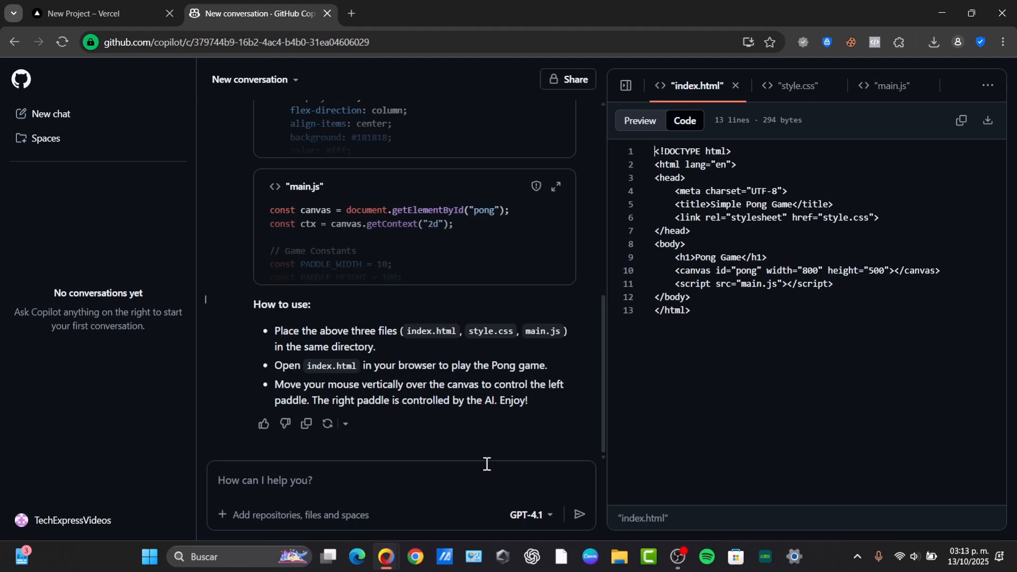
pyautogui.click(441, 494)
pyautogui.click(106, 13)
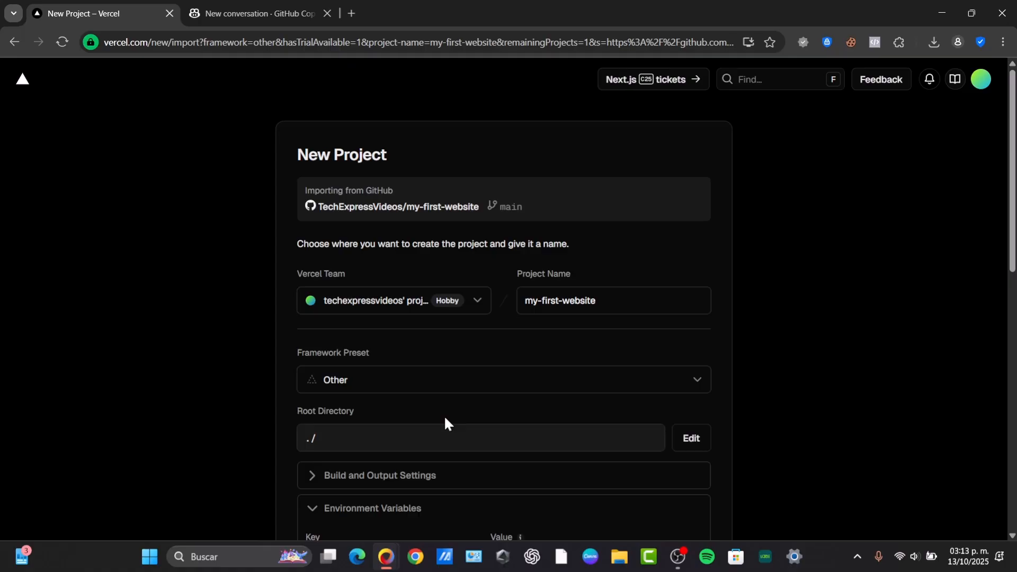
pyautogui.click(300, 10)
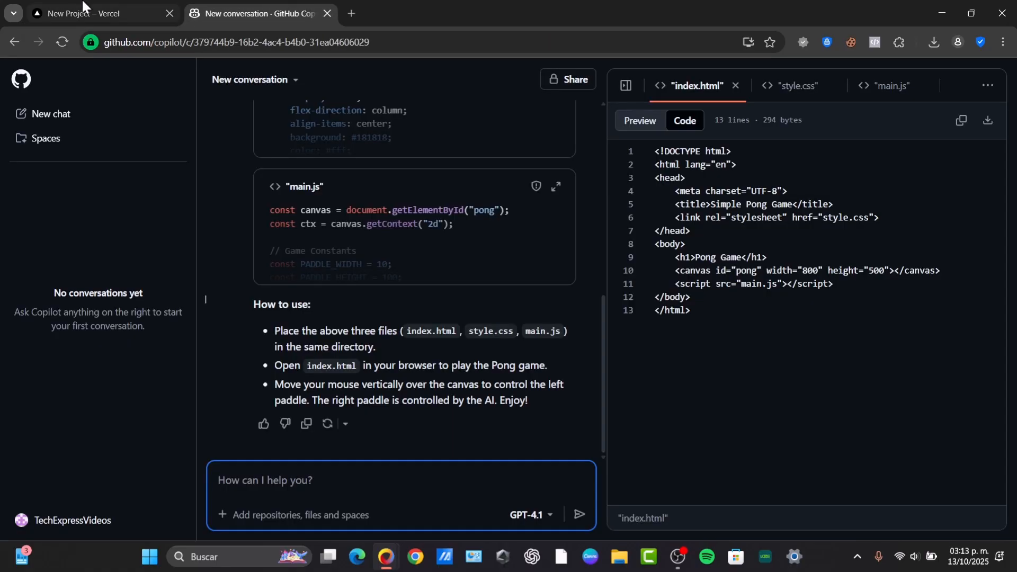
pyautogui.click(59, 15)
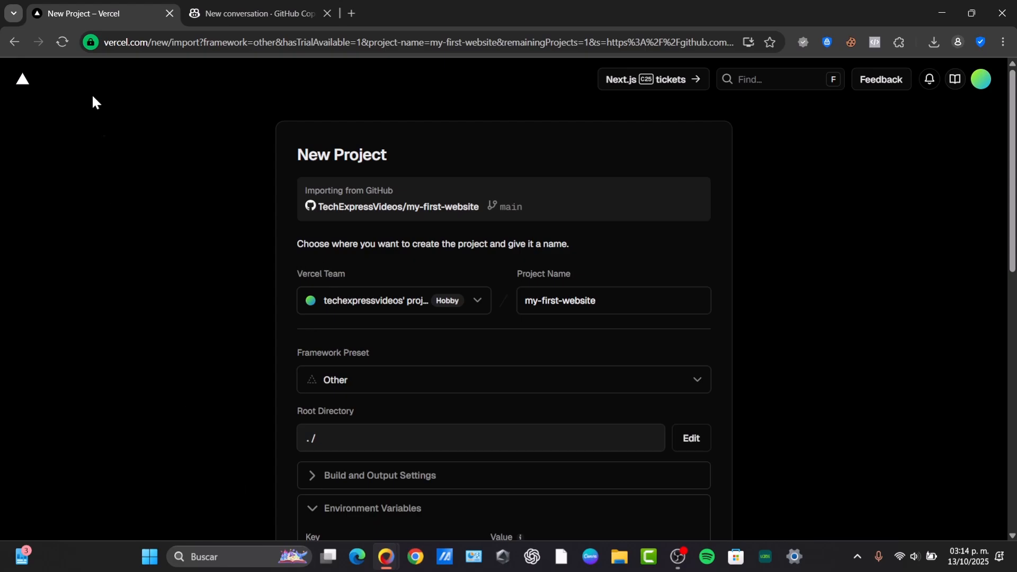
pyautogui.click(259, 9)
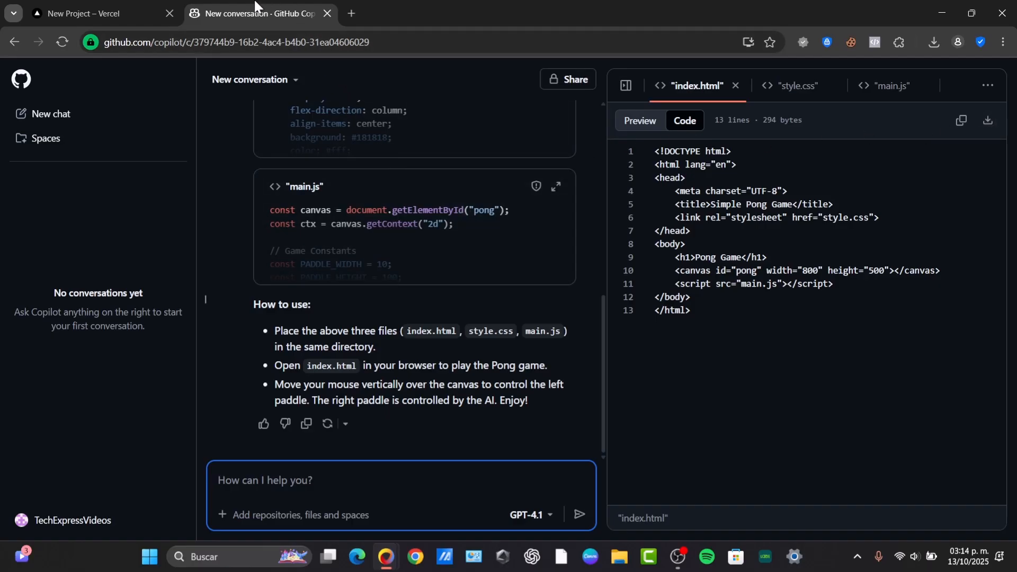
pyautogui.click(125, 12)
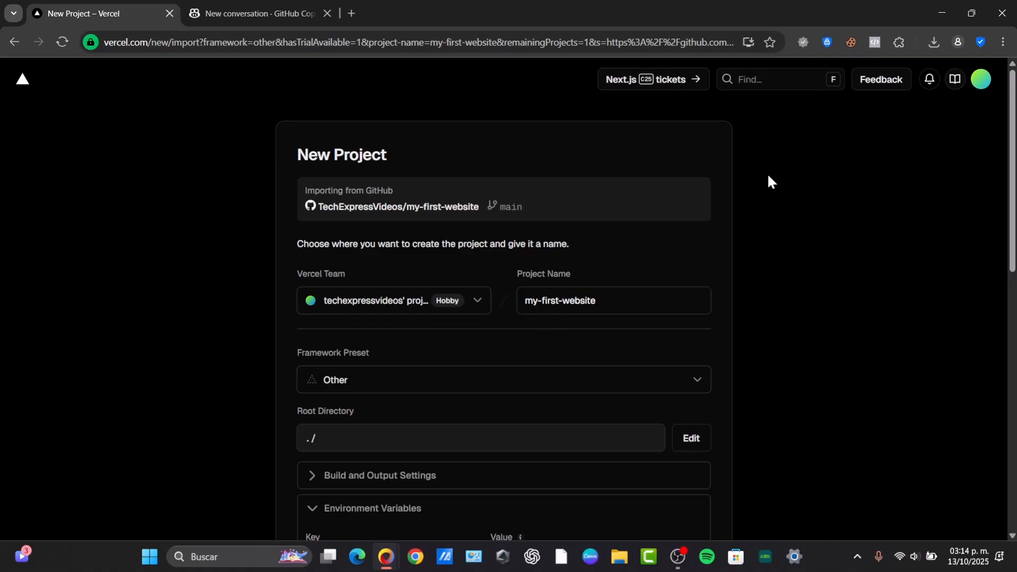
pyautogui.scroll(-10, 679, 419)
pyautogui.scroll(10, 606, 378)
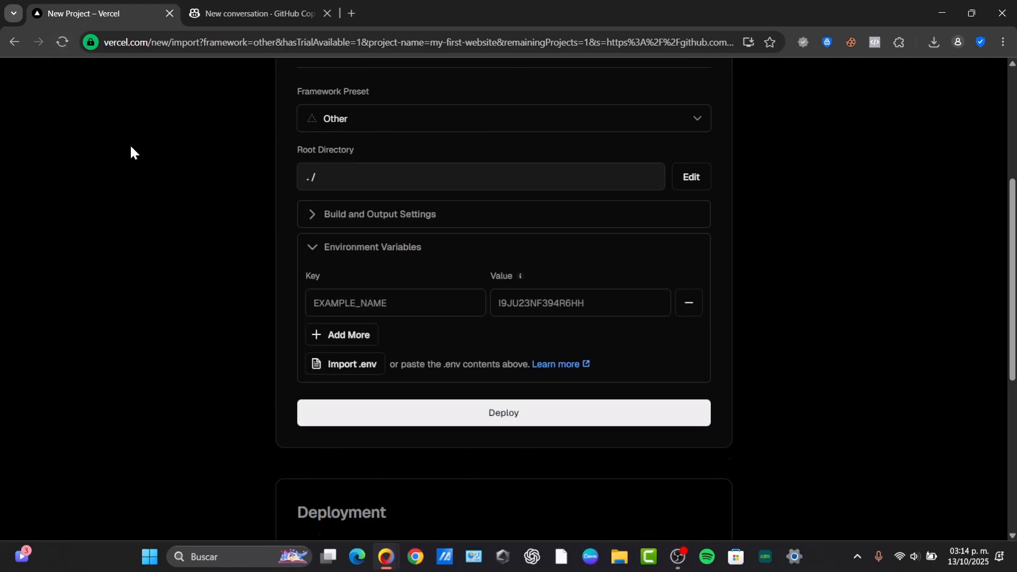
# - Leave the new project form for the Vercel projects overview and compare it with the Copilot conversation
pyautogui.click(23, 80)
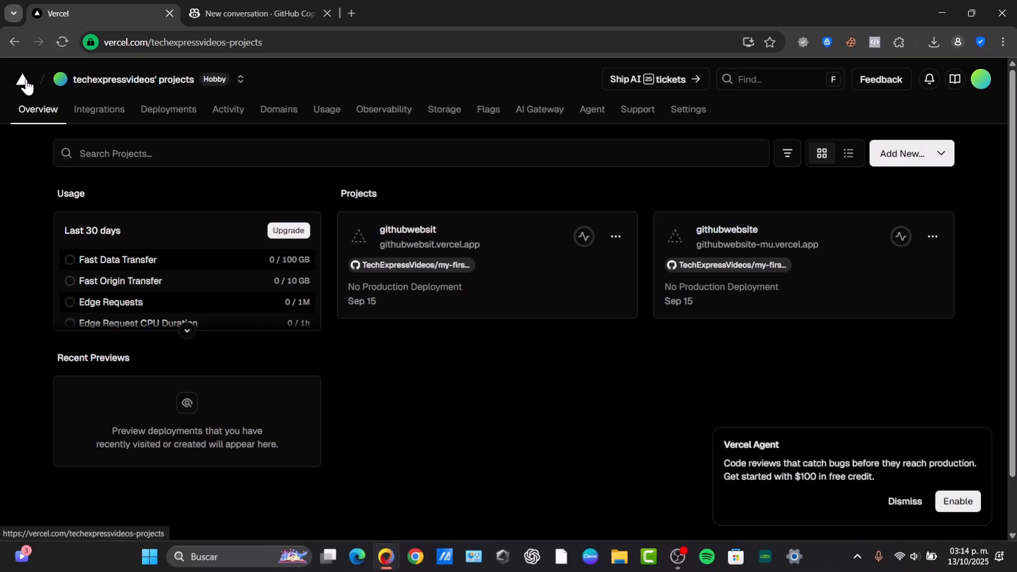
pyautogui.click(276, 7)
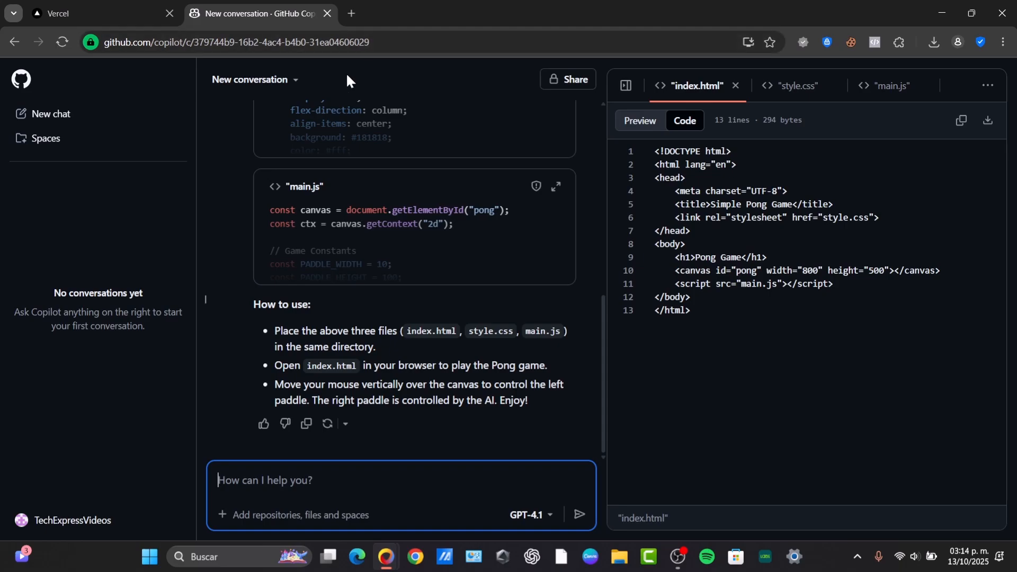
pyautogui.click(113, 7)
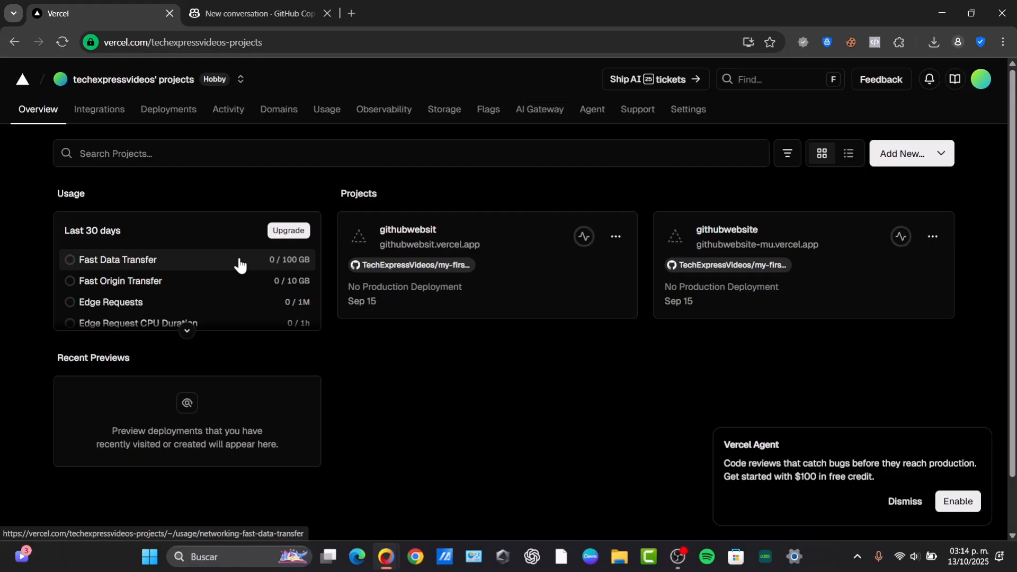
pyautogui.click(241, 10)
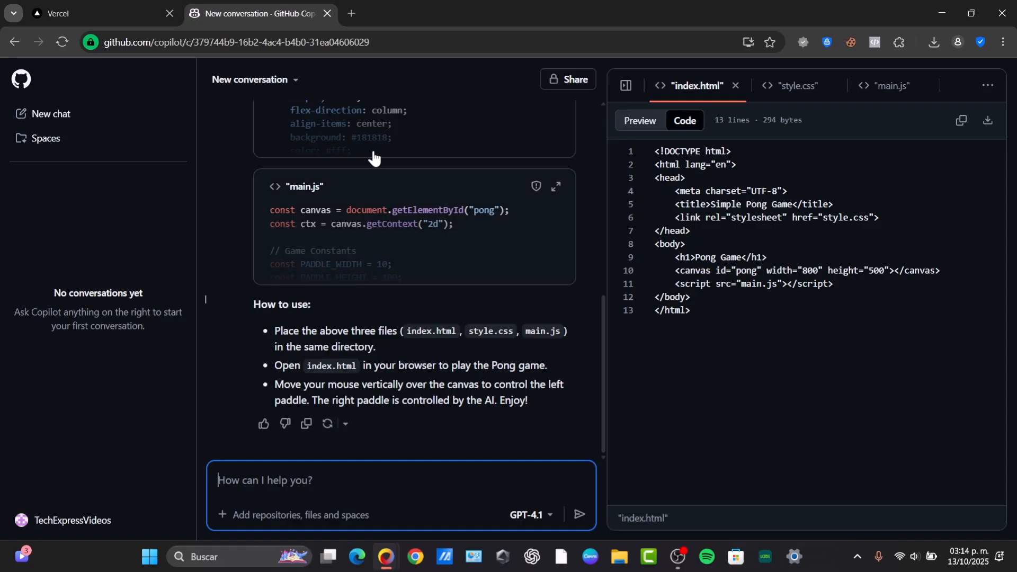
pyautogui.click(80, 13)
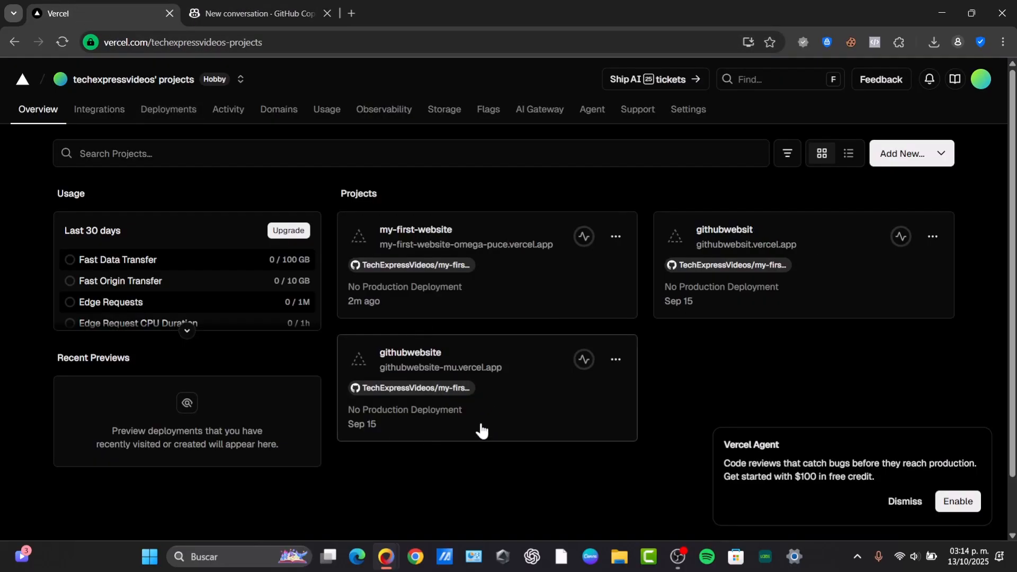
# - Reload the projects overview and display the available actions for the githubwebsite project
pyautogui.click(62, 43)
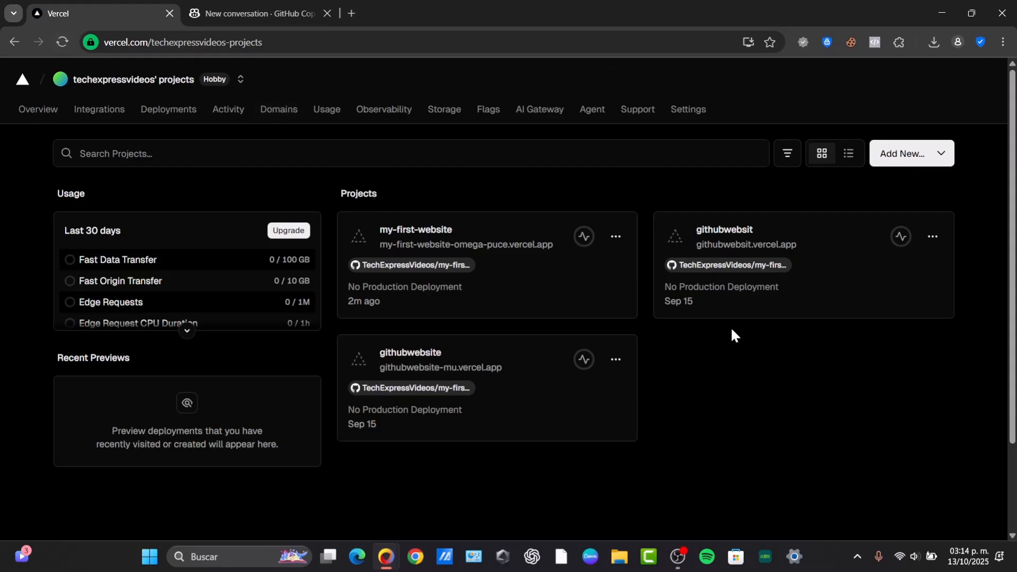
pyautogui.click(617, 360)
pyautogui.scroll(-1, 820, 471)
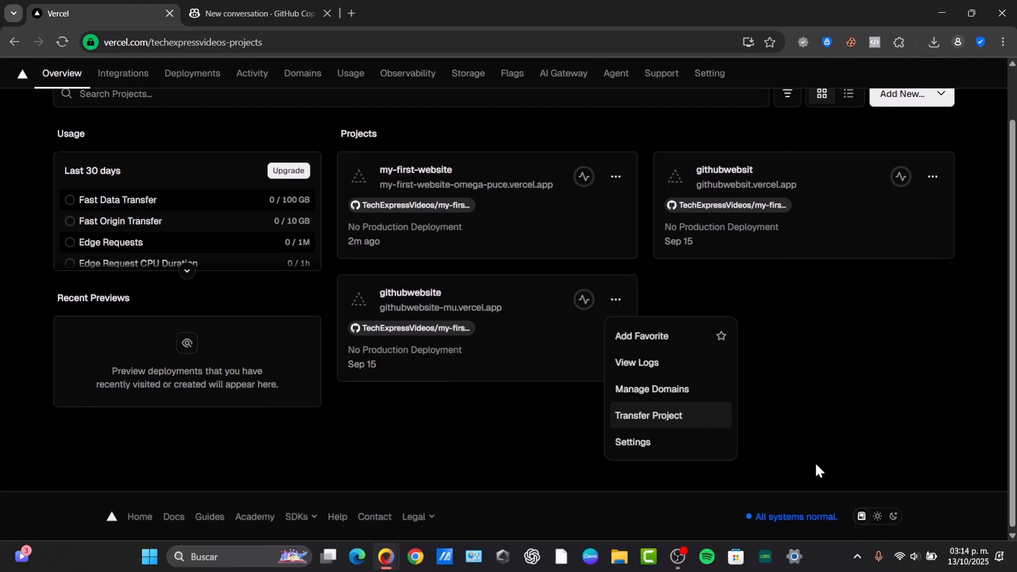